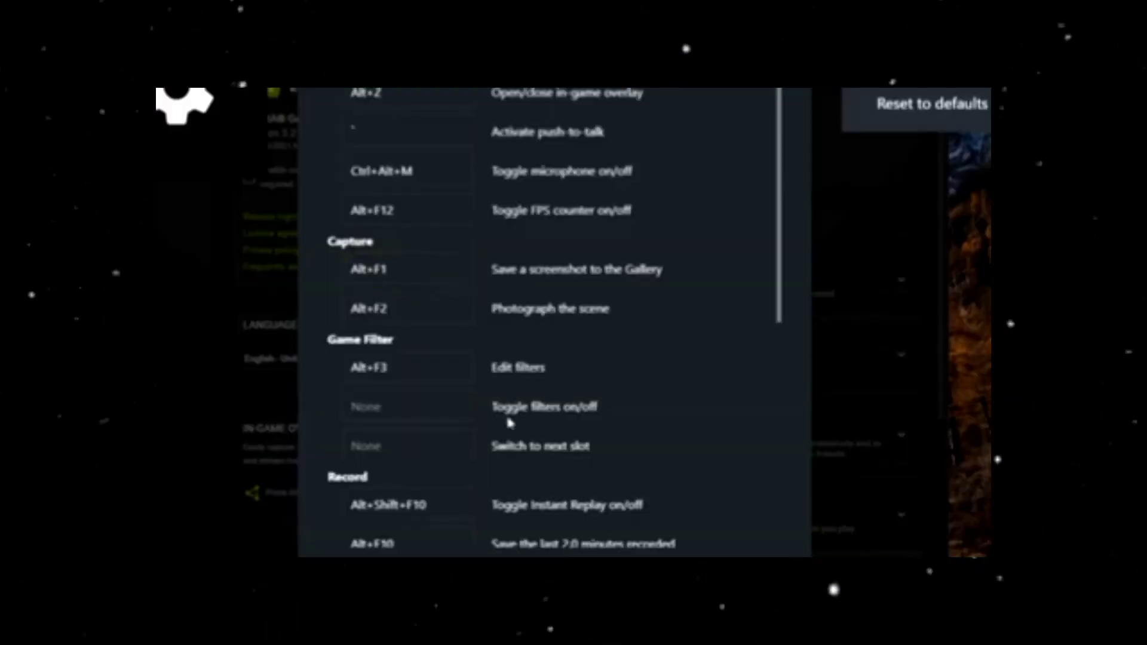
scroll(451, 482, down, 1)
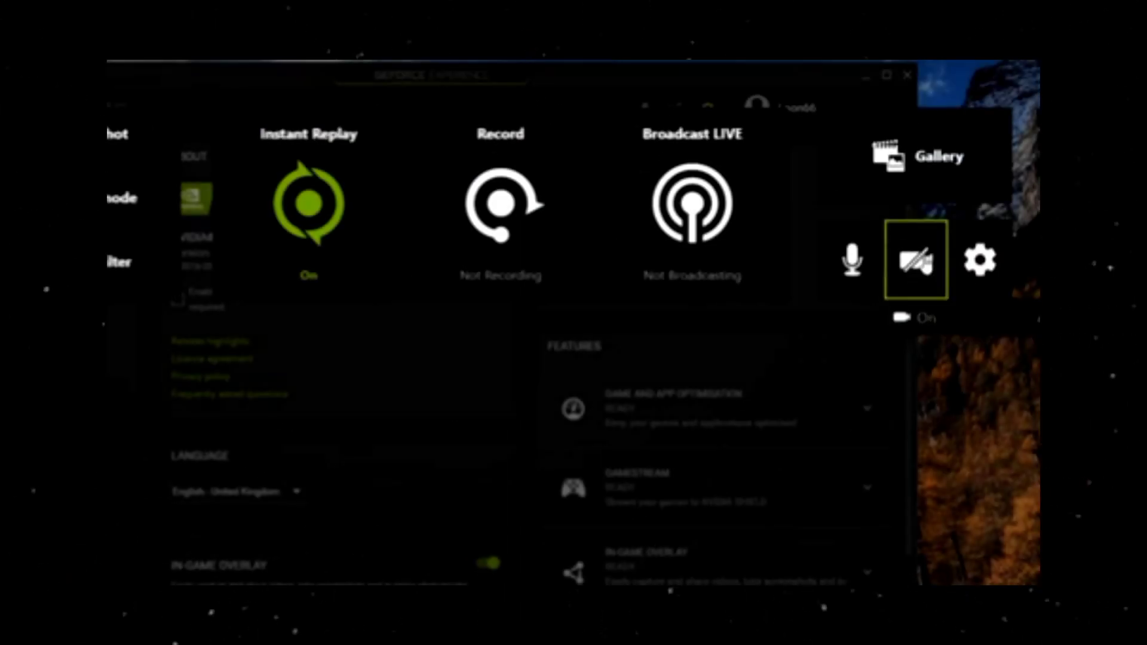
Open the overlay settings from the gear, then exit with Done, leaving Instant Replay on
click(980, 260)
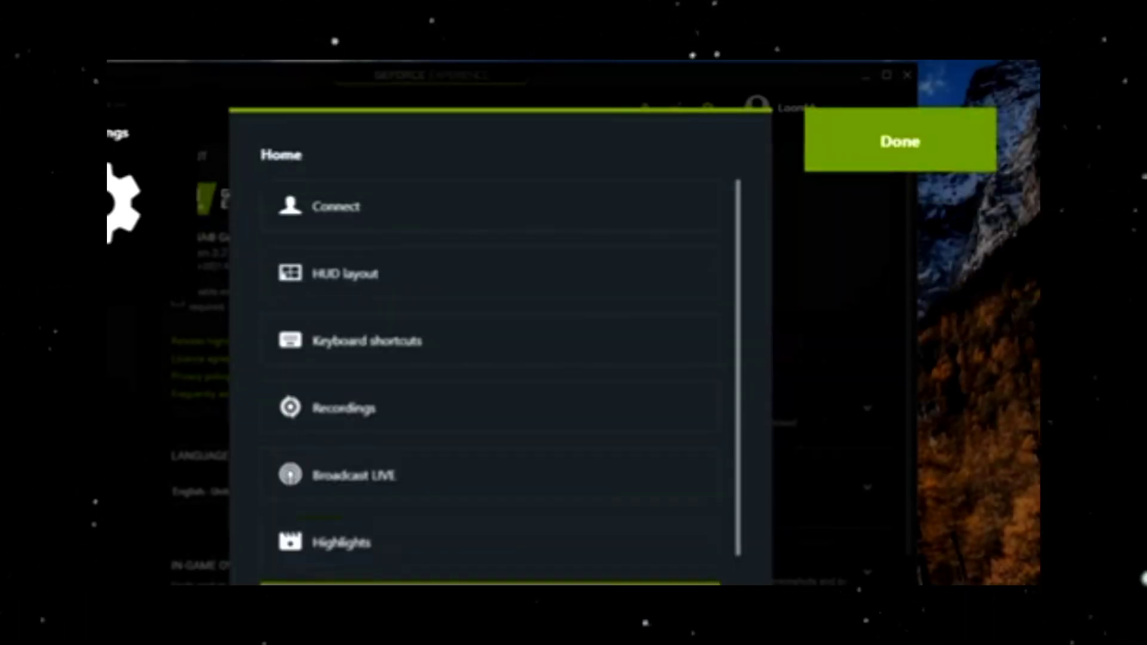
scroll(493, 359, down, 3)
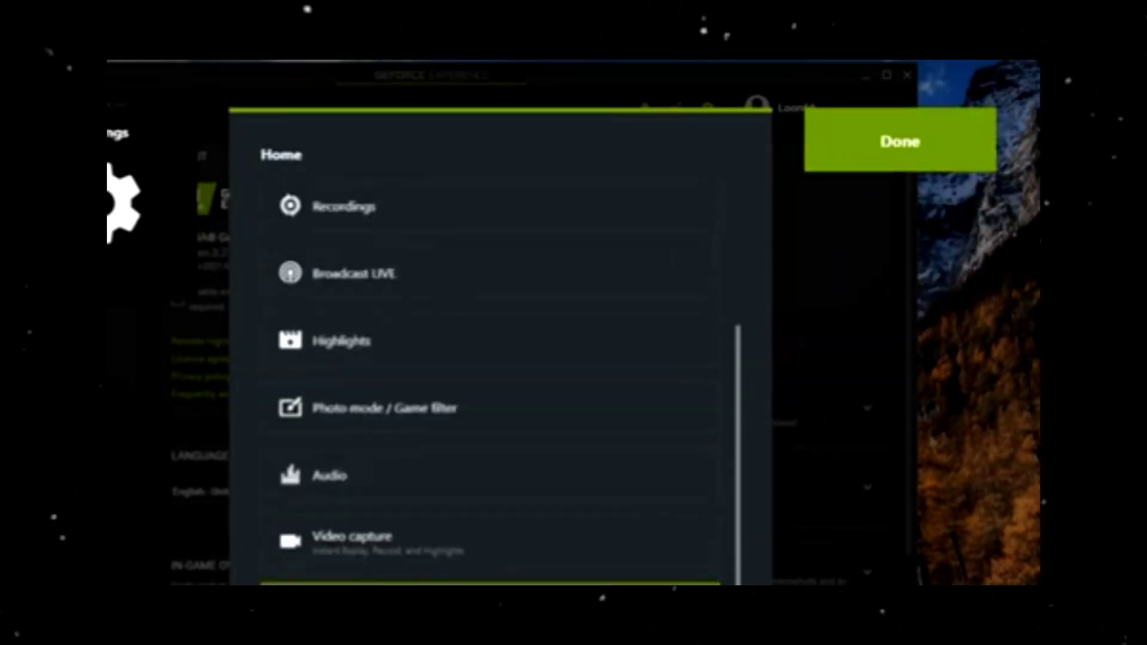
click(948, 162)
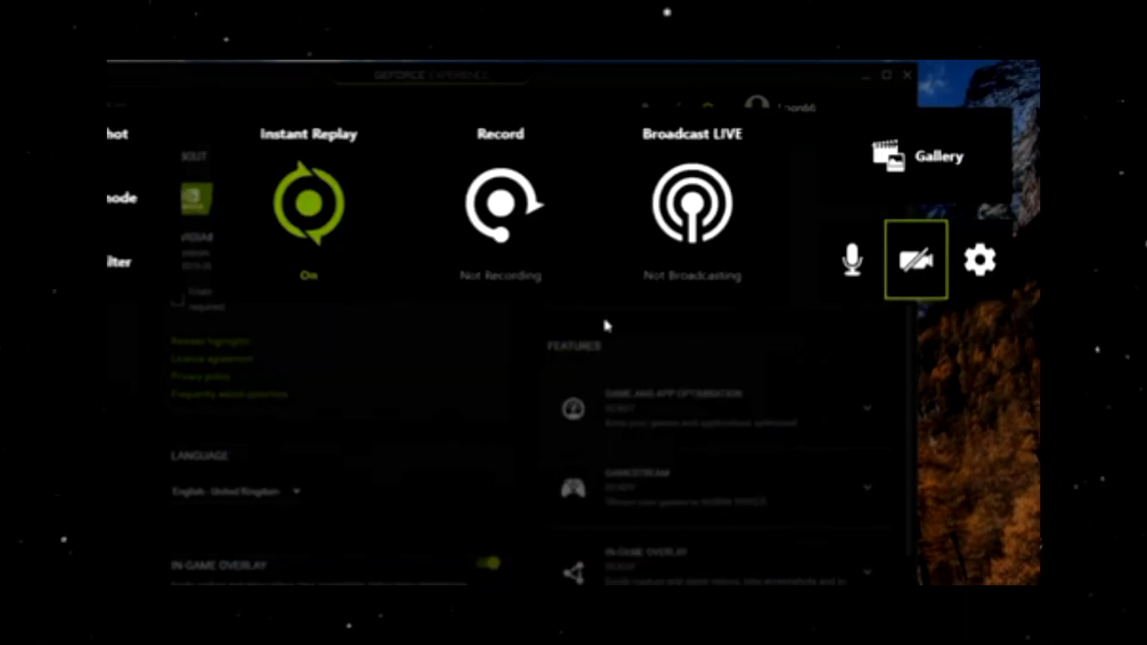